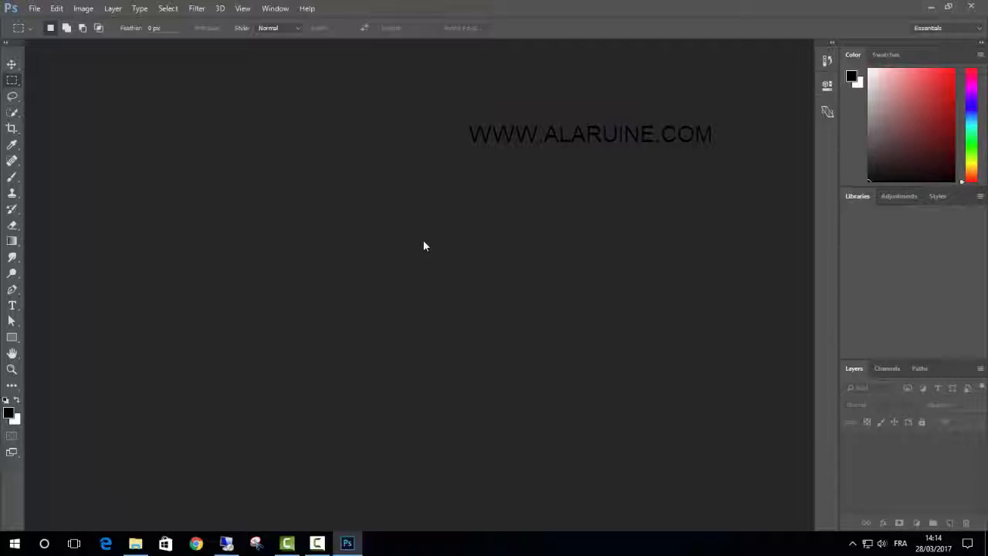
- Open the animated image -d540128980.gif from the gif folder on the desktop
double_click(424, 246)
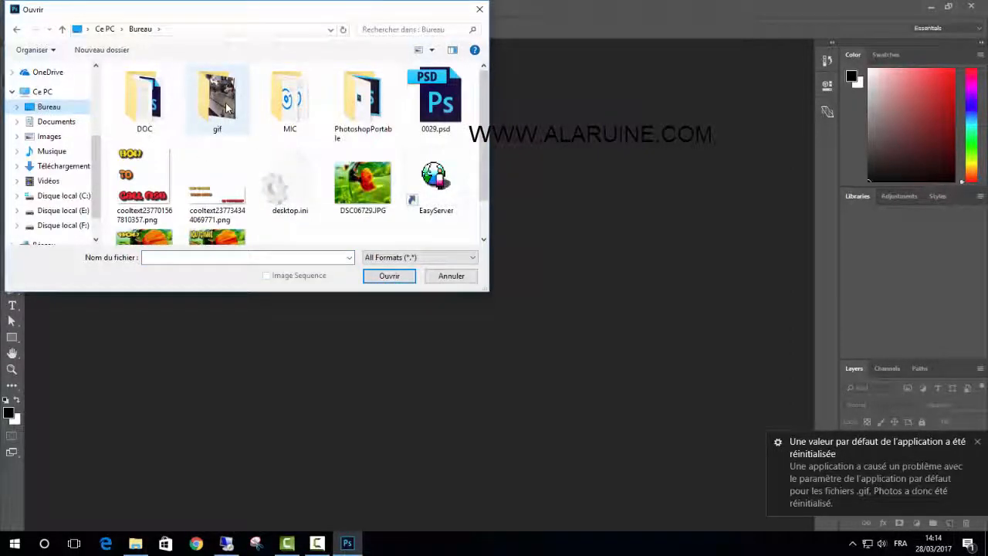
double_click(227, 108)
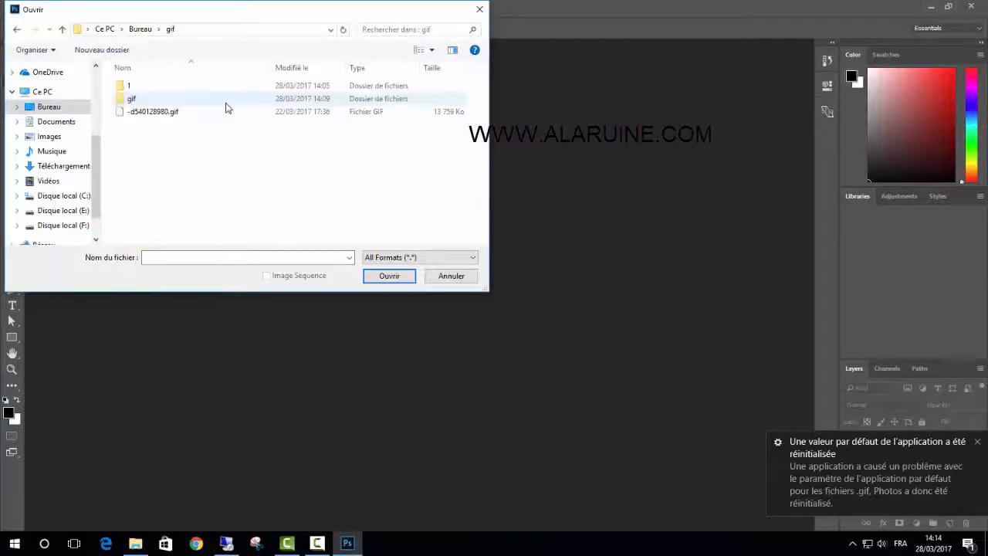
left_click(167, 114)
left_click(166, 114)
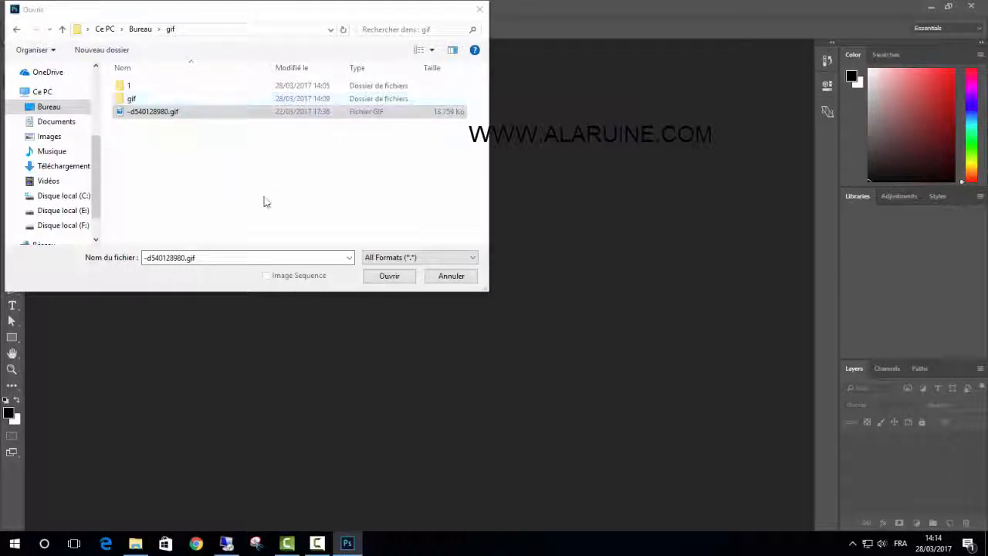
left_click(388, 276)
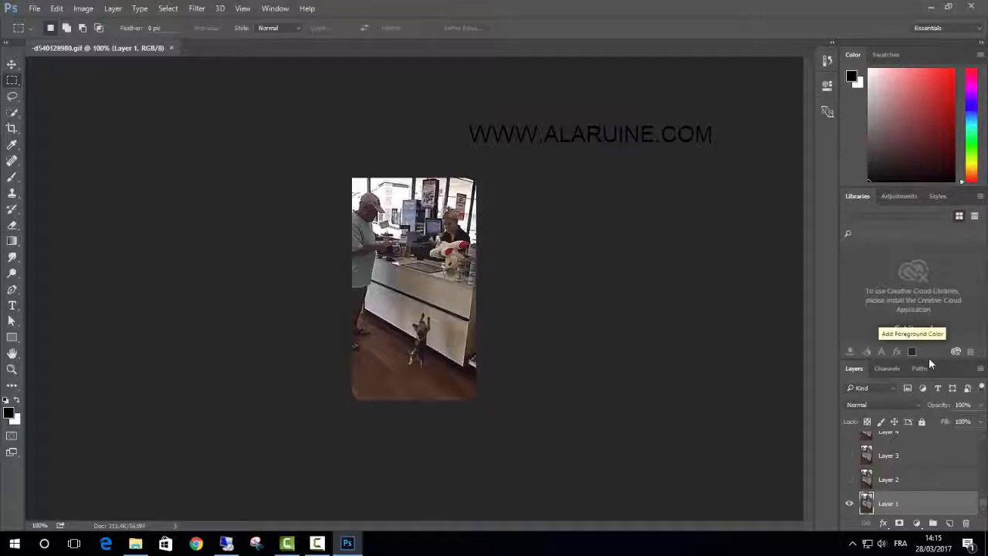
- Enlarge the layer list and select the topmost layer, Layer 275
left_click_drag(931, 360, 935, 236)
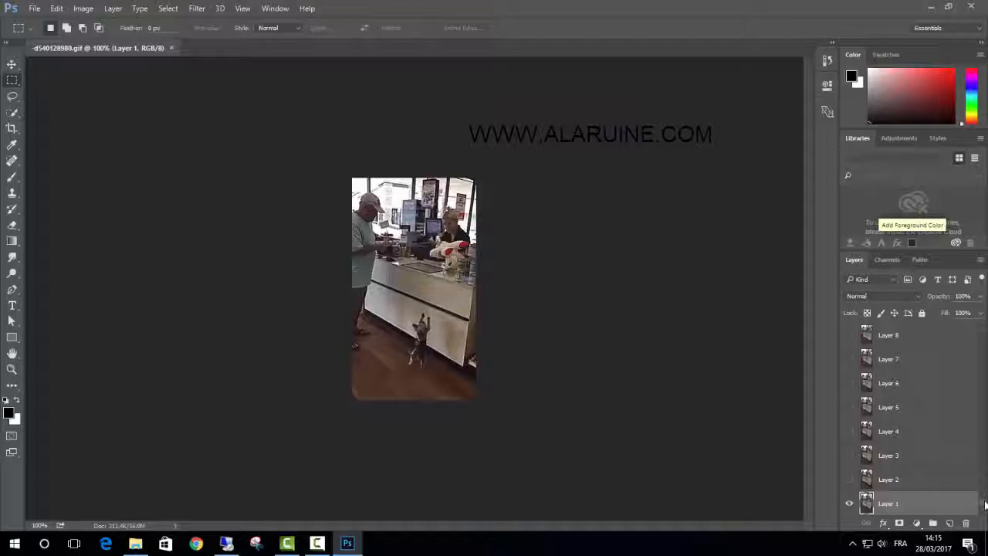
left_click_drag(984, 502, 984, 334)
left_click(974, 340)
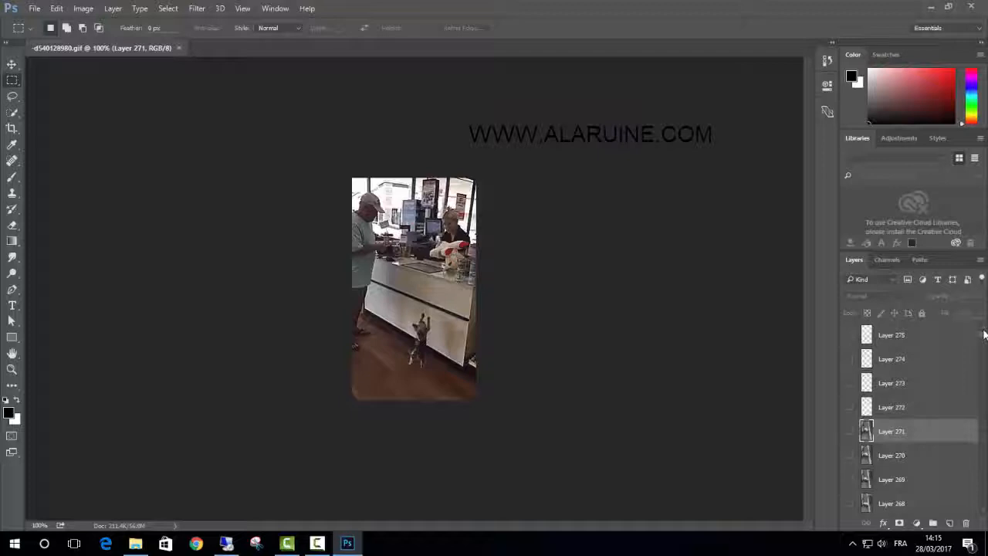
left_click(894, 338)
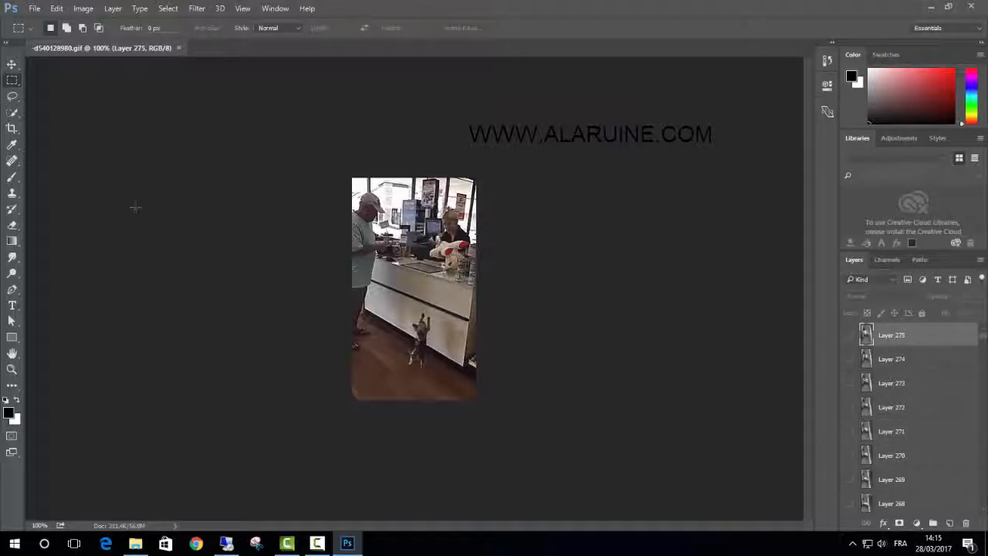
- Resize the image to a width of 301 pixels without constraining the aspect ratio
left_click(82, 8)
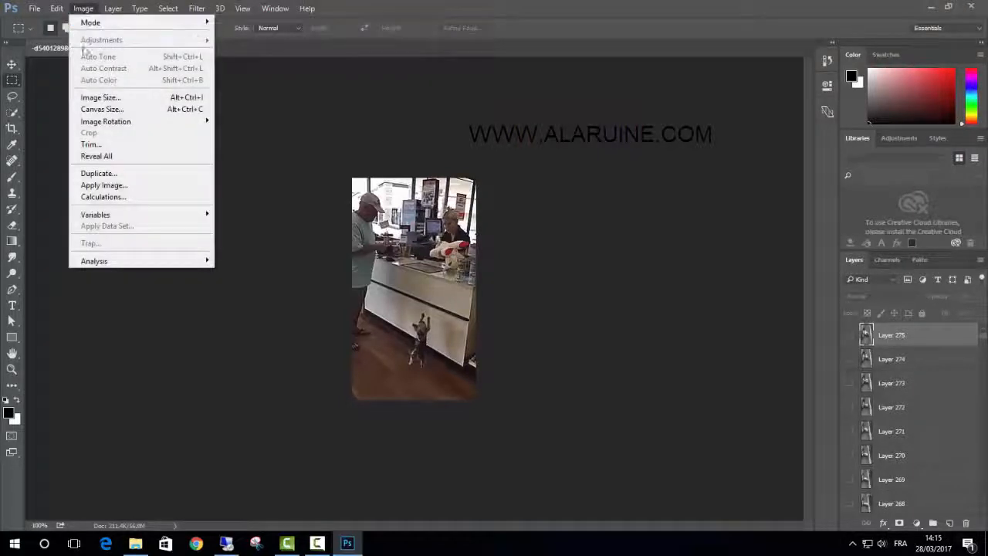
left_click(106, 99)
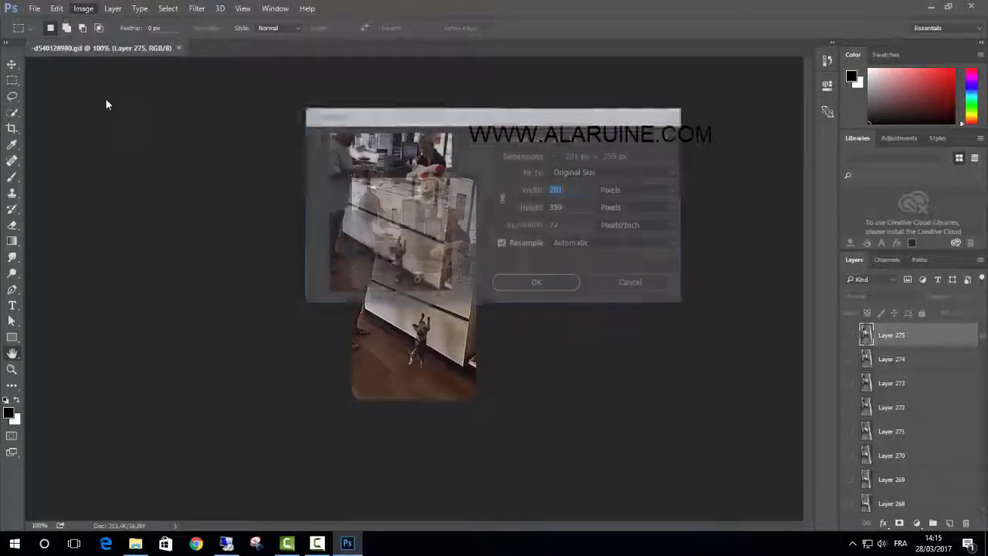
left_click(503, 198)
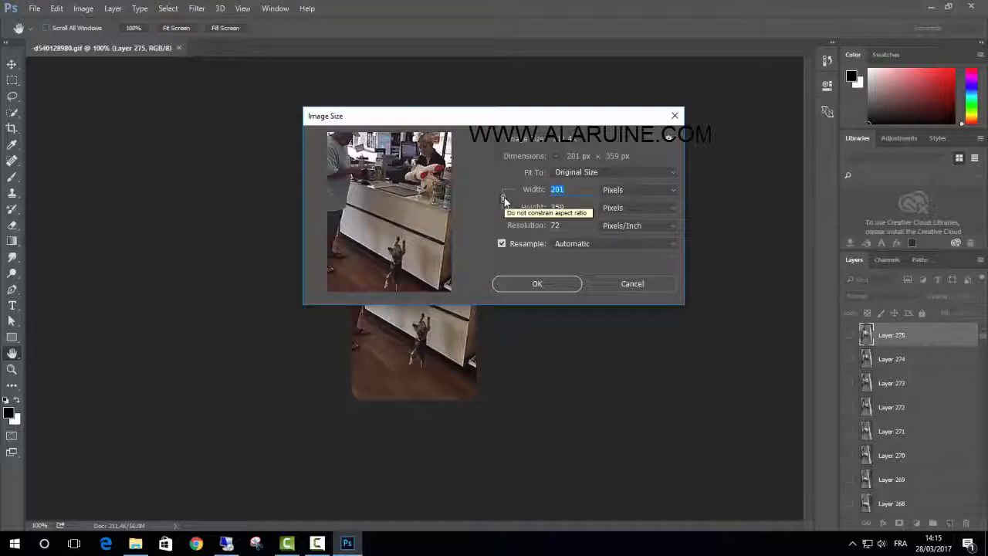
left_click(551, 189)
double_click(554, 189)
type("301")
left_click(534, 286)
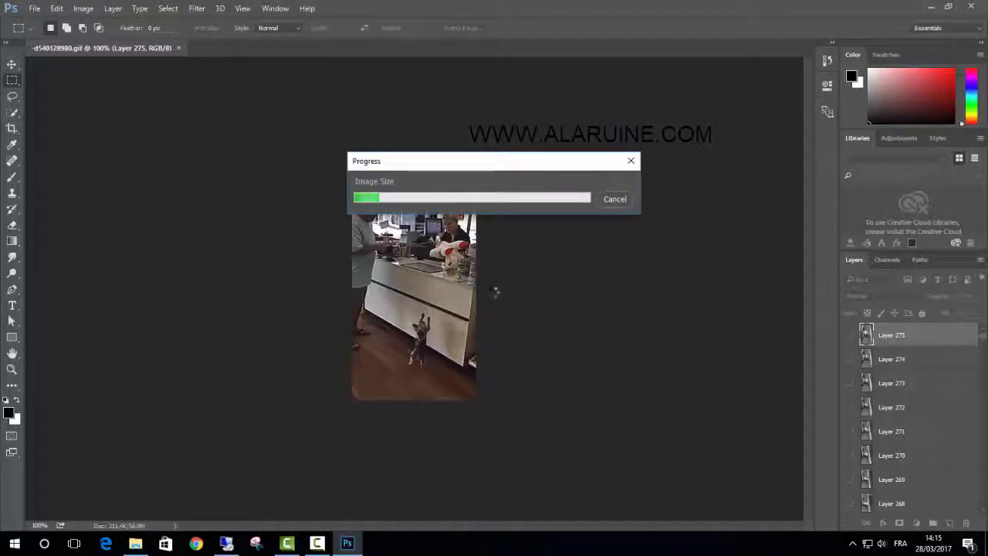
- Lower the system audio volume to 43
left_click(881, 543)
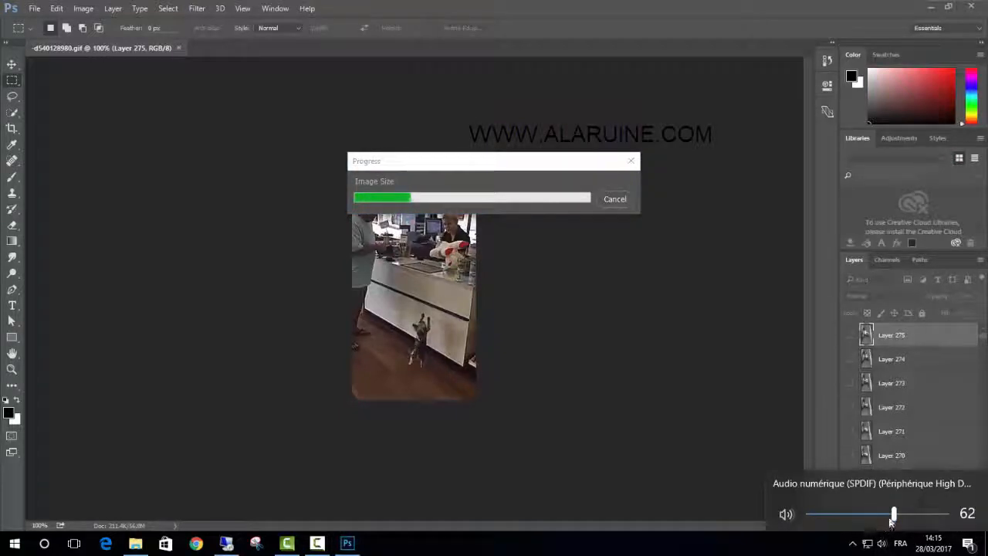
left_click_drag(893, 514, 864, 514)
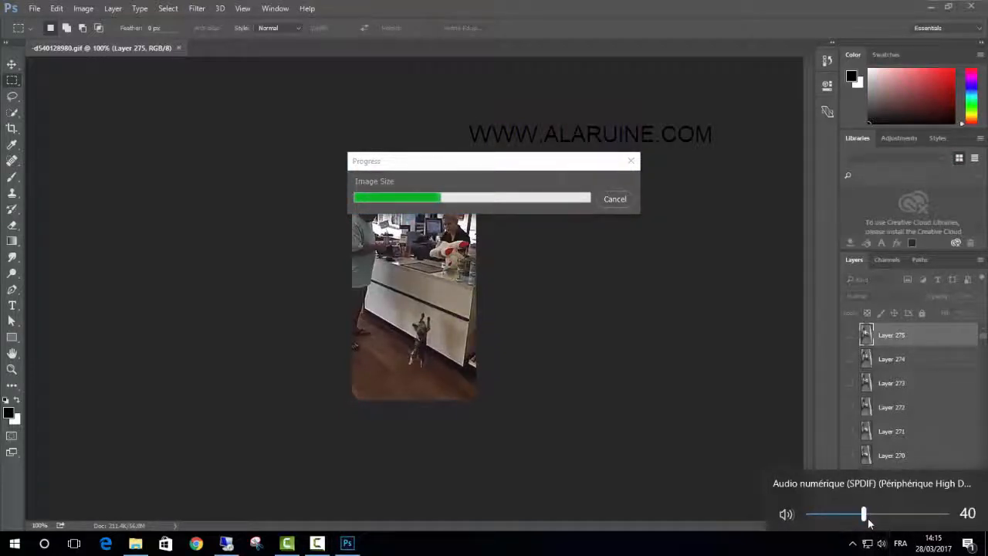
left_click(870, 523)
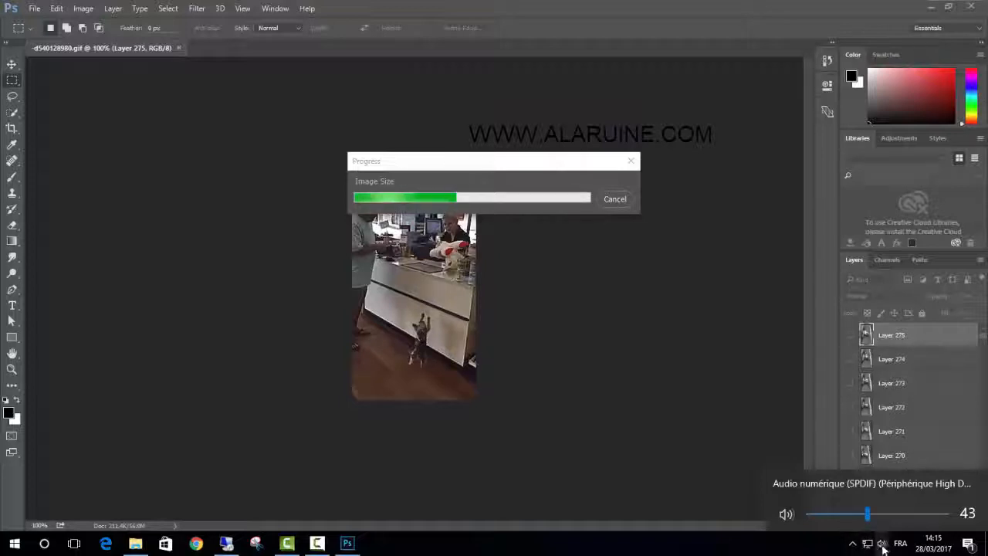
left_click(882, 542)
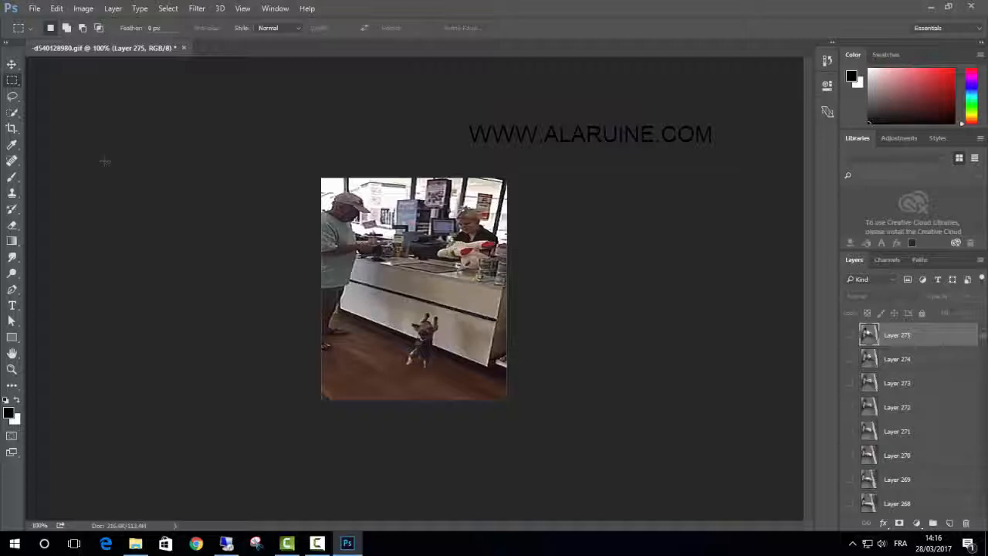
- Extend the canvas beyond all four edges of the image with the Crop tool, to about 375 × 383 pixels
left_click(12, 128)
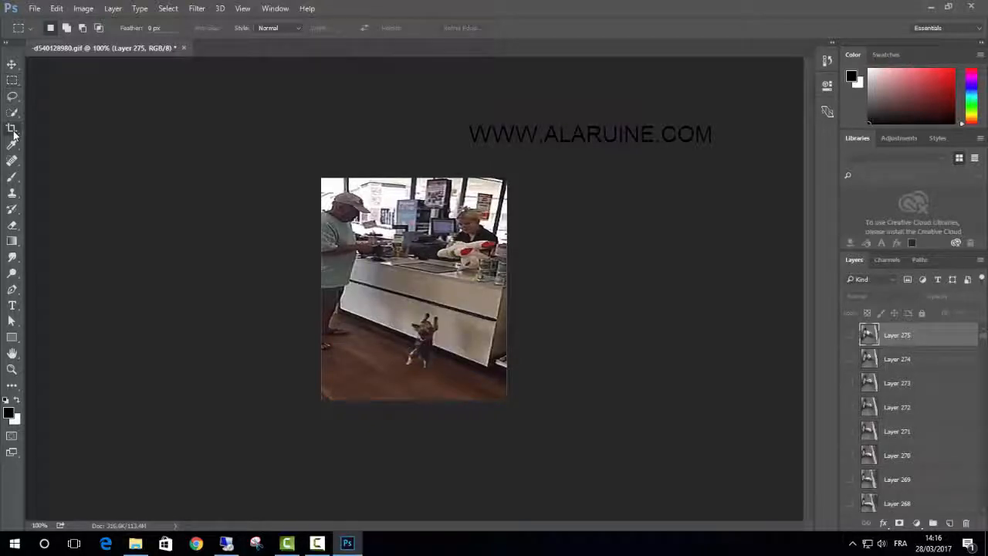
left_click(507, 291)
left_click_drag(506, 291, 517, 289)
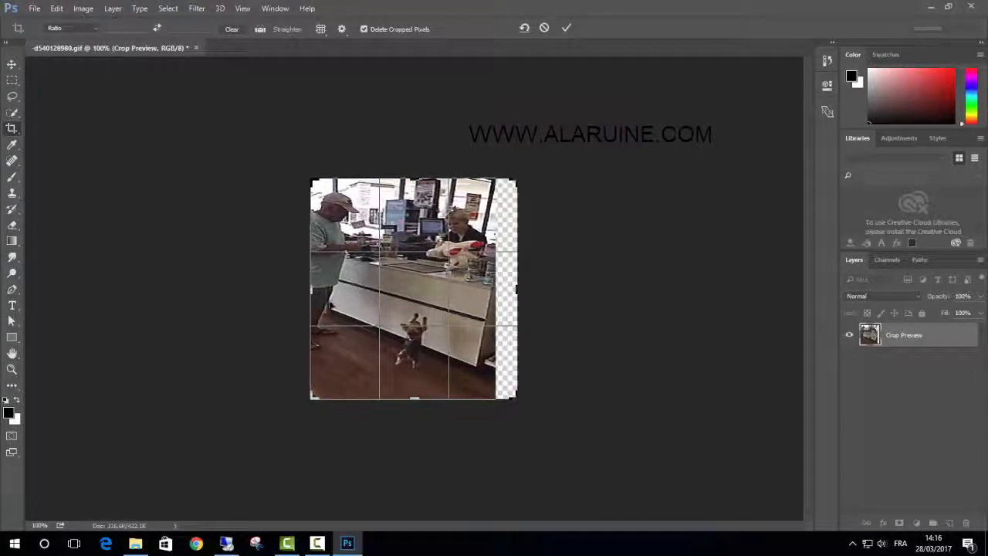
left_click_drag(310, 291, 299, 290)
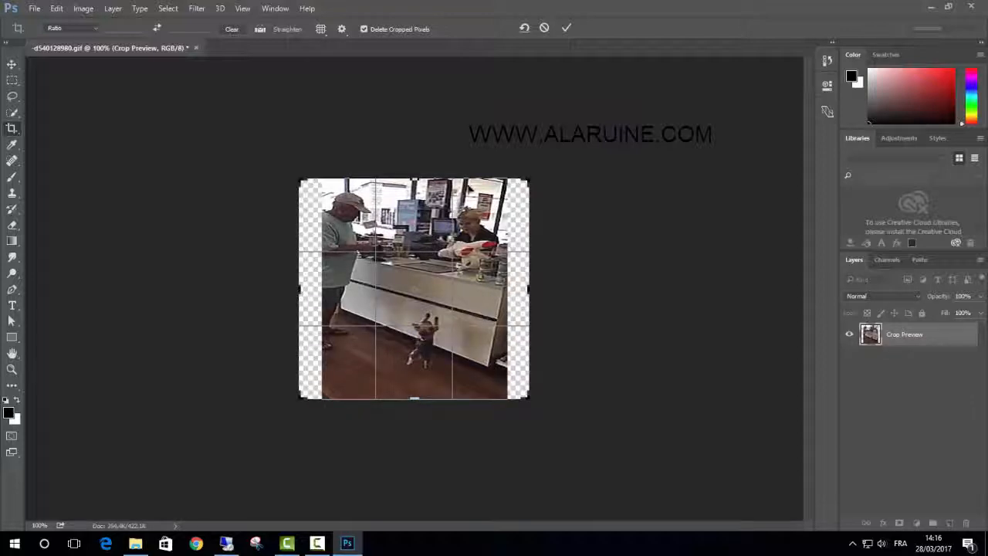
left_click_drag(416, 178, 414, 176)
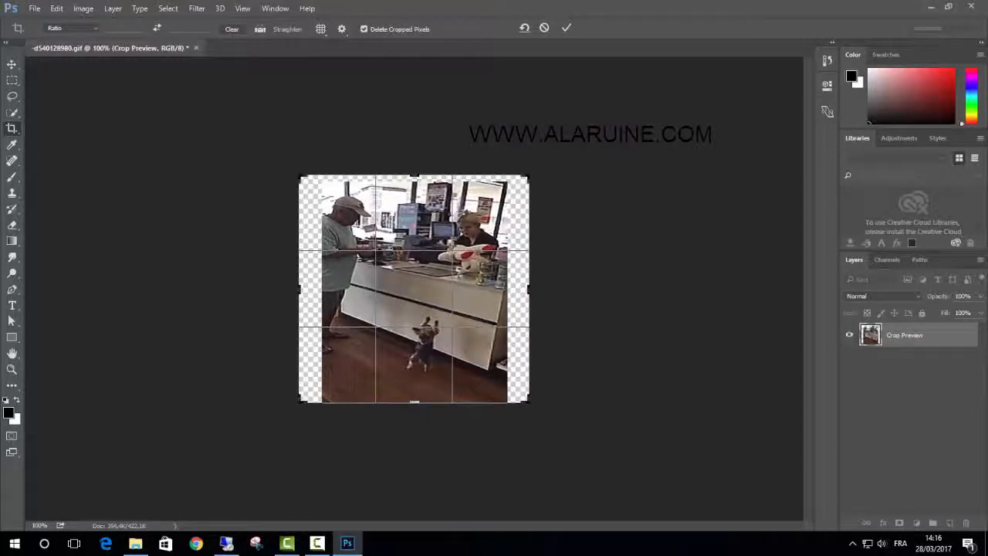
left_click_drag(415, 402, 418, 405)
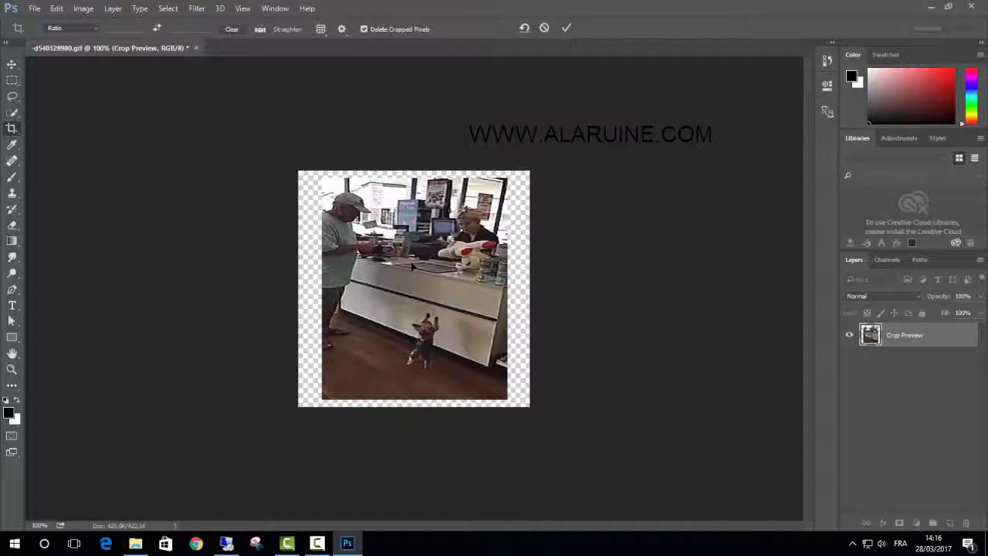
key("Return")
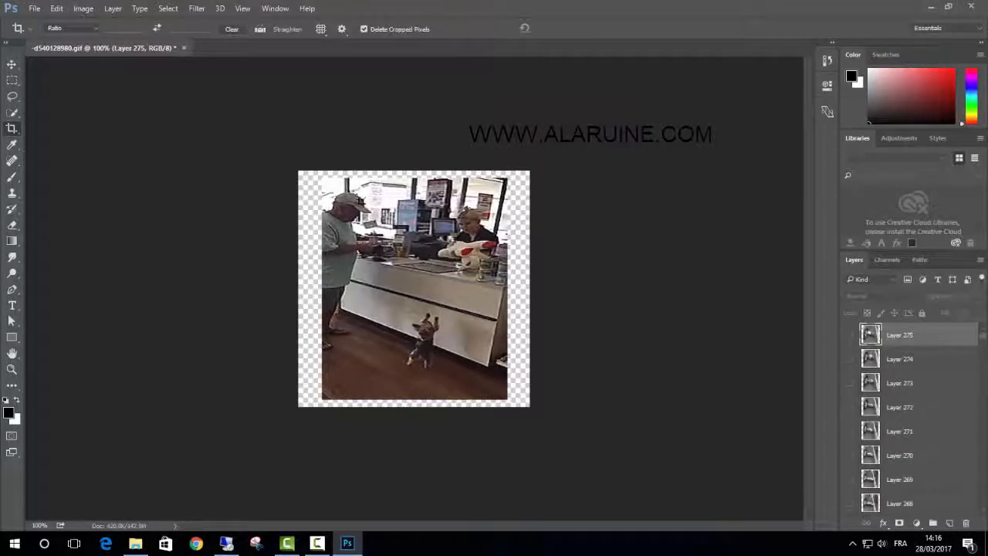
left_click(36, 9)
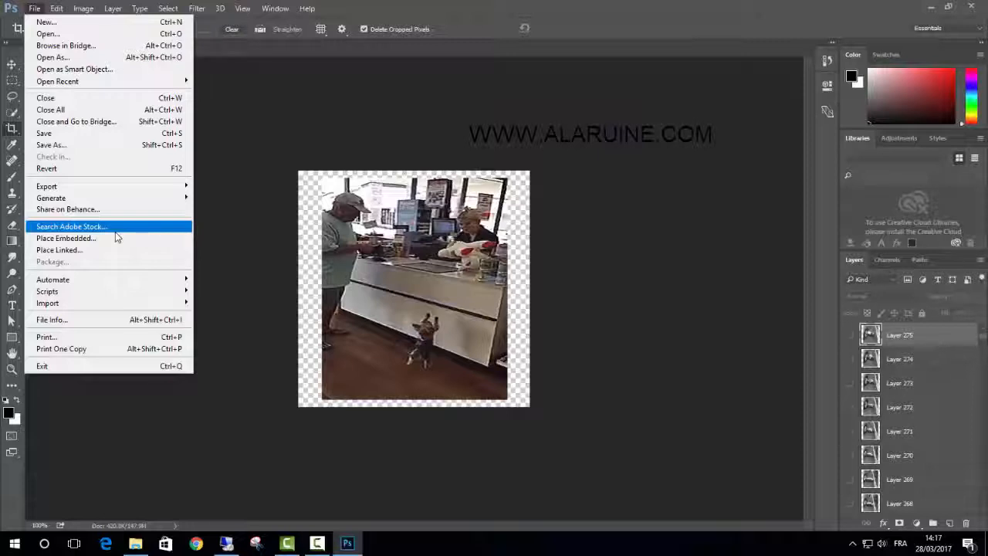
mouse_move(115, 202)
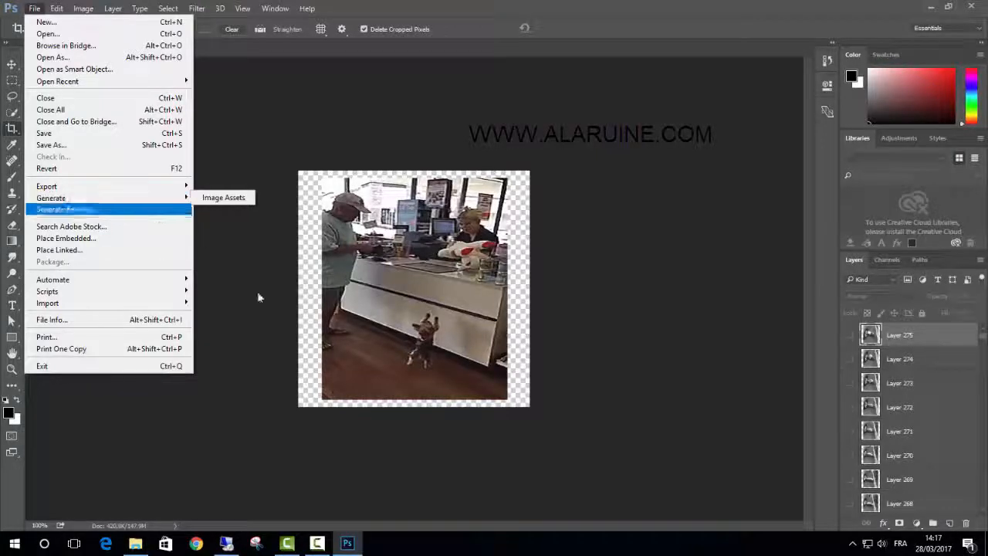
left_click(318, 543)
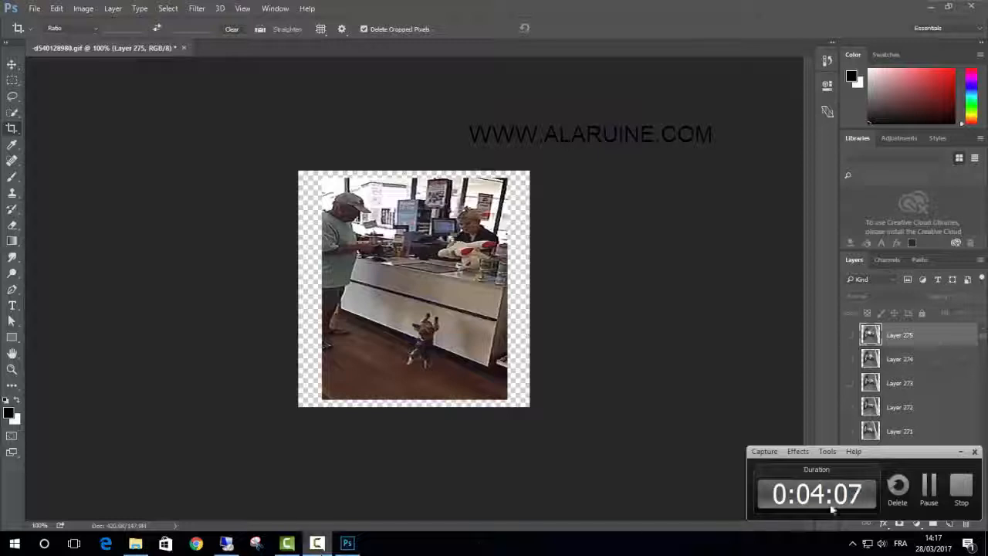
left_click(929, 486)
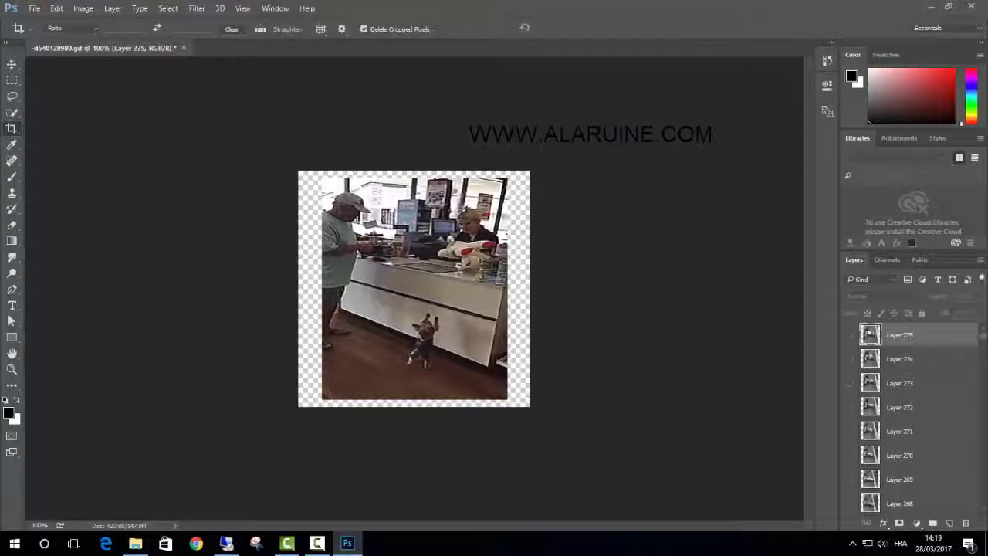
- Open the Save for Web export of the animation and briefly play its preview
left_click(33, 8)
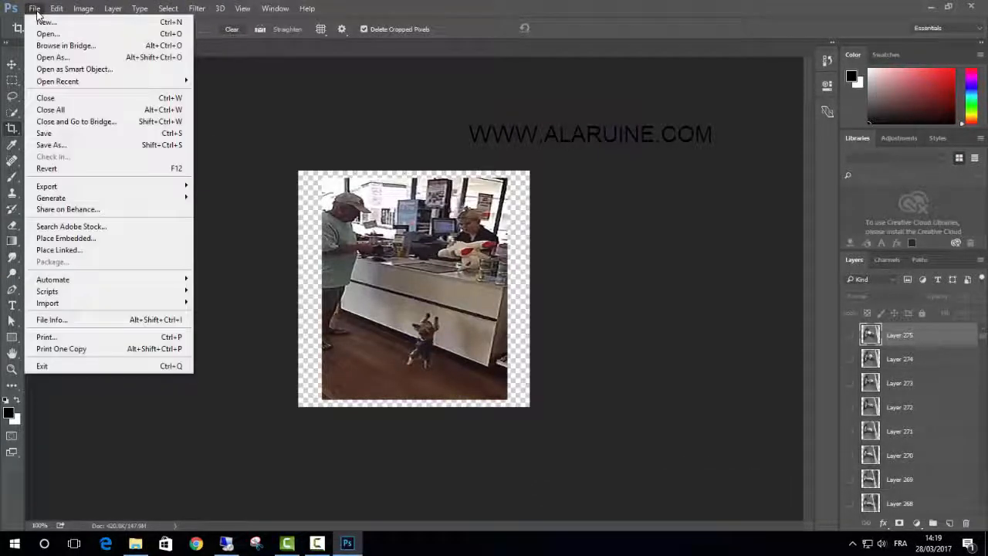
mouse_move(96, 189)
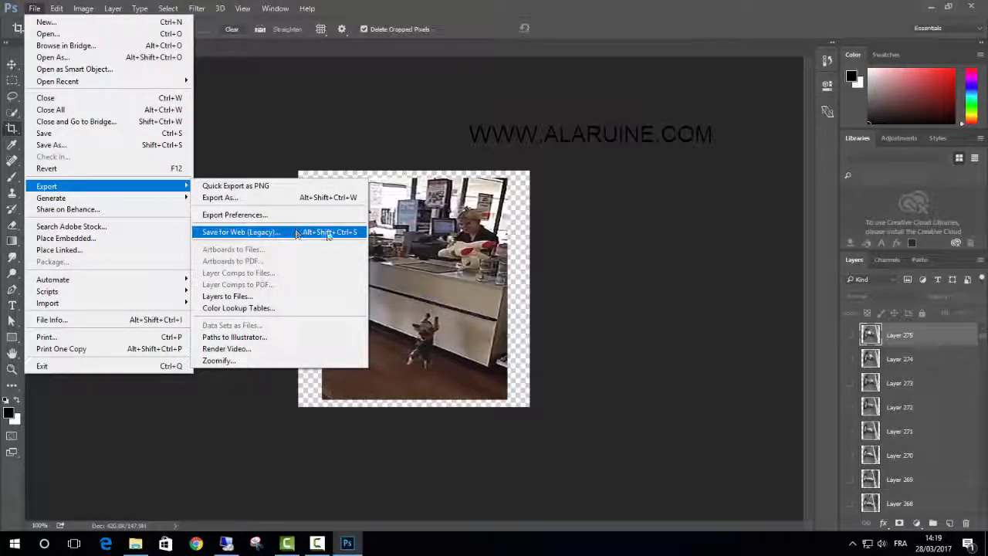
left_click(284, 235)
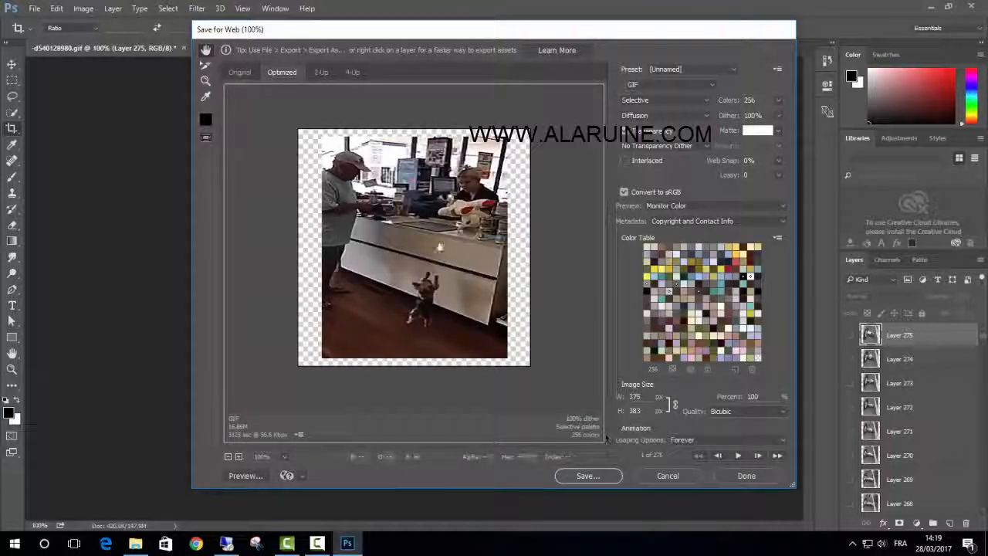
left_click(737, 456)
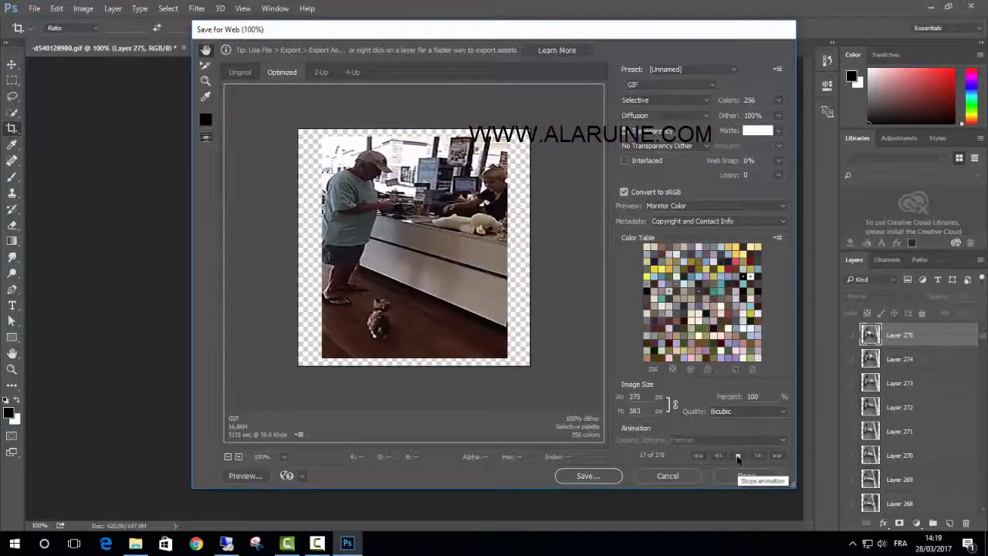
left_click(737, 456)
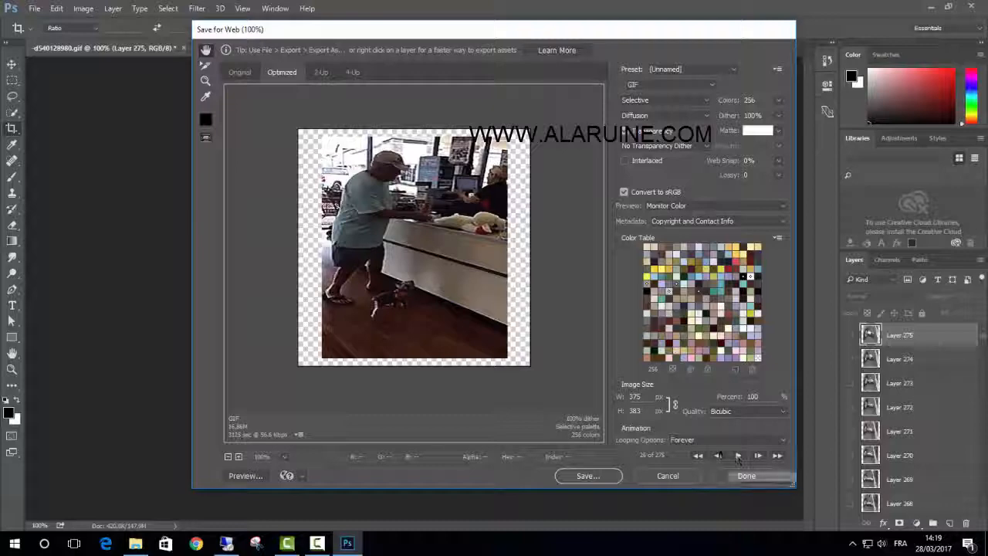
- Save the optimized animation into the gif folder under the file name Cute dog.gif, with the format Images Only
left_click(586, 476)
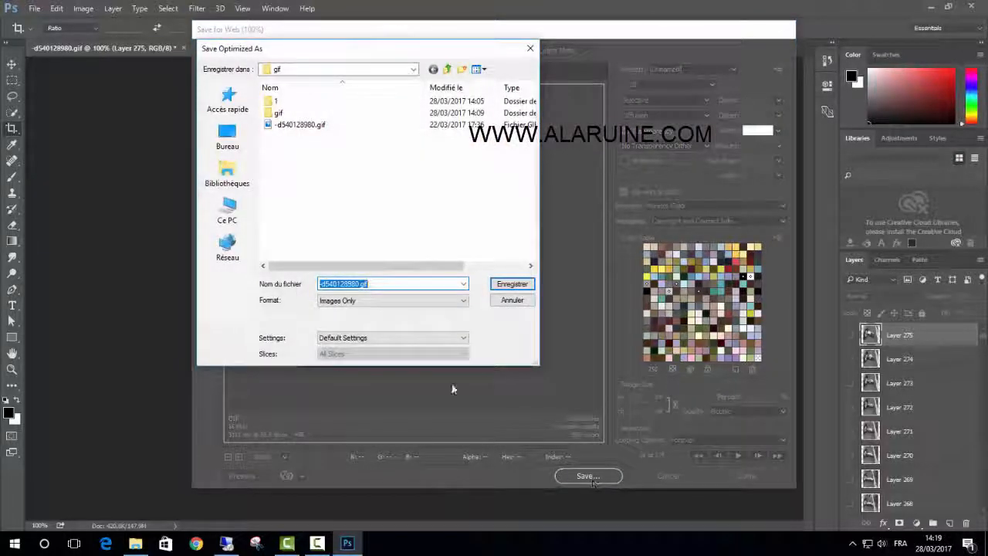
left_click(361, 284)
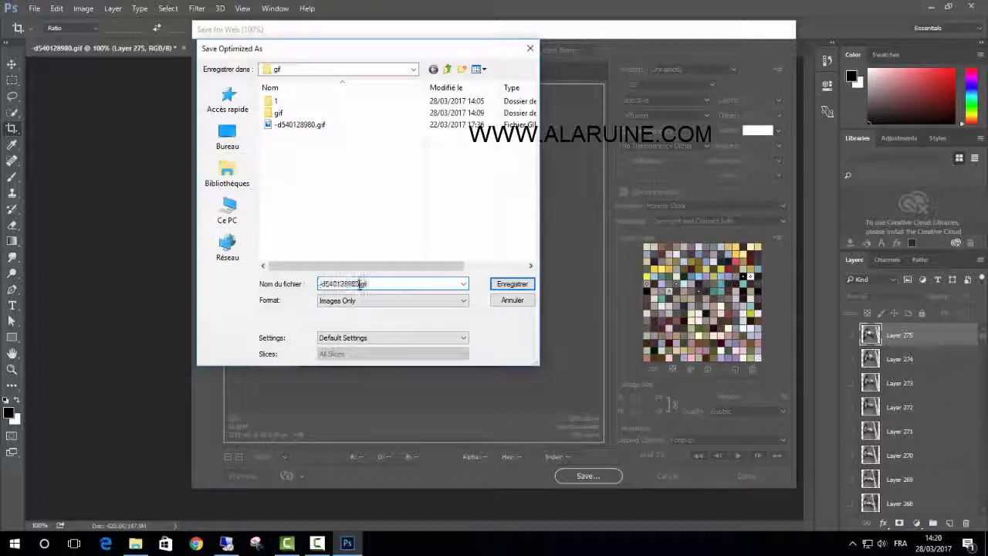
left_click_drag(363, 284, 234, 296)
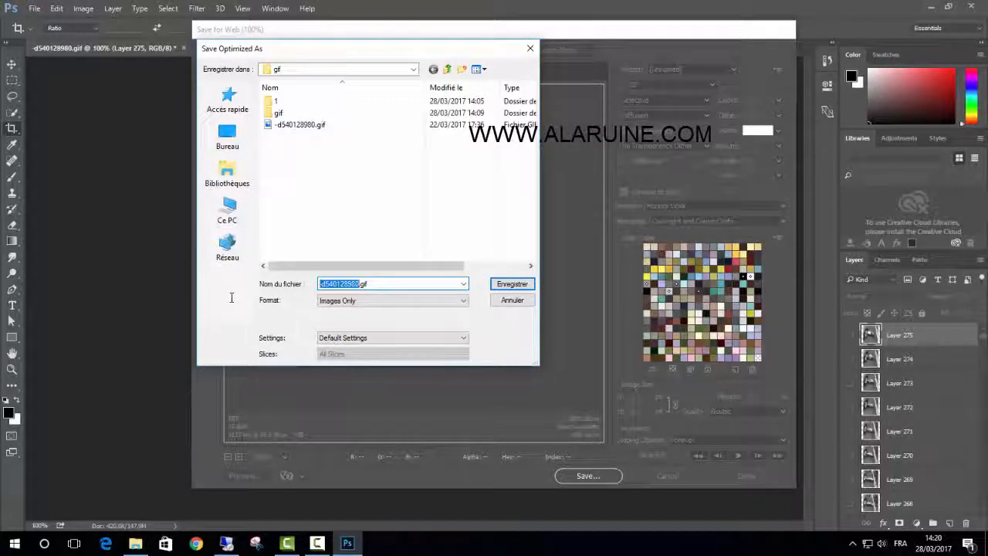
type("Cute gi")
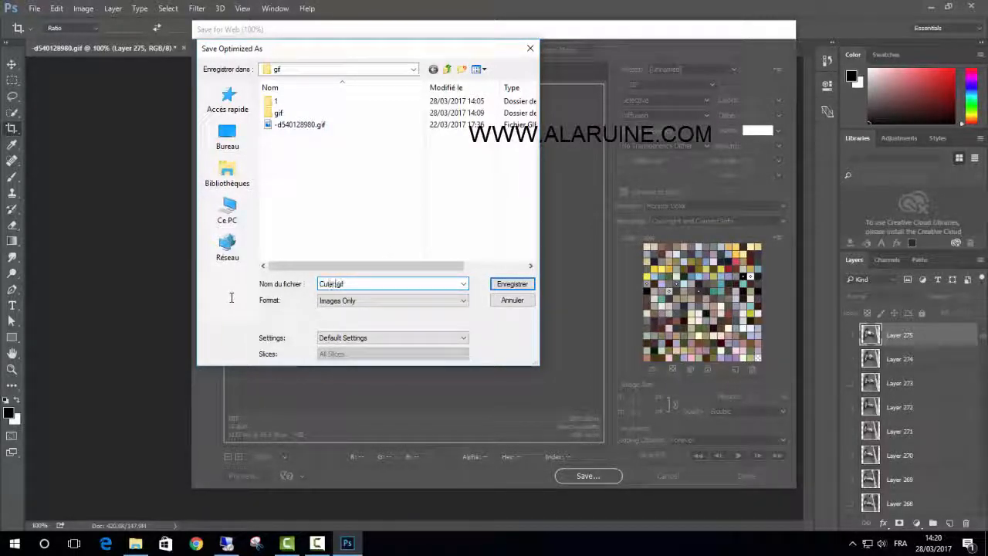
type("og")
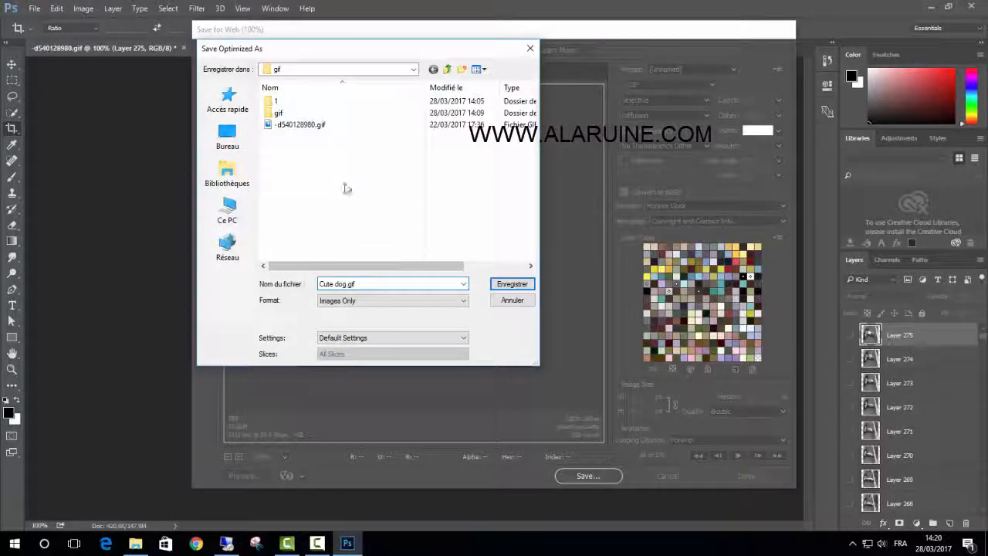
left_click(512, 284)
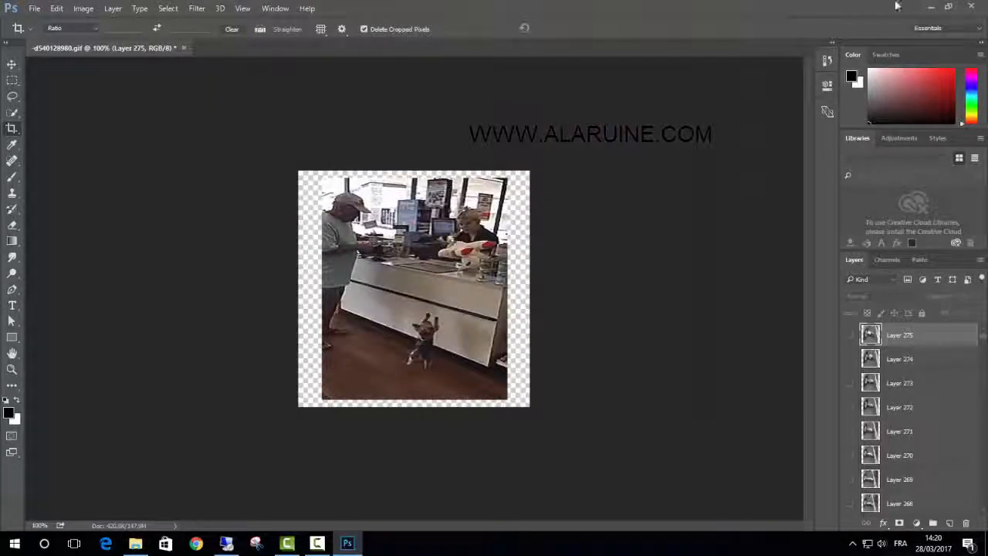
- Switch to the gif folder on the desktop, list its files with details, and compare the exported GIF's size with the original's
left_click(930, 6)
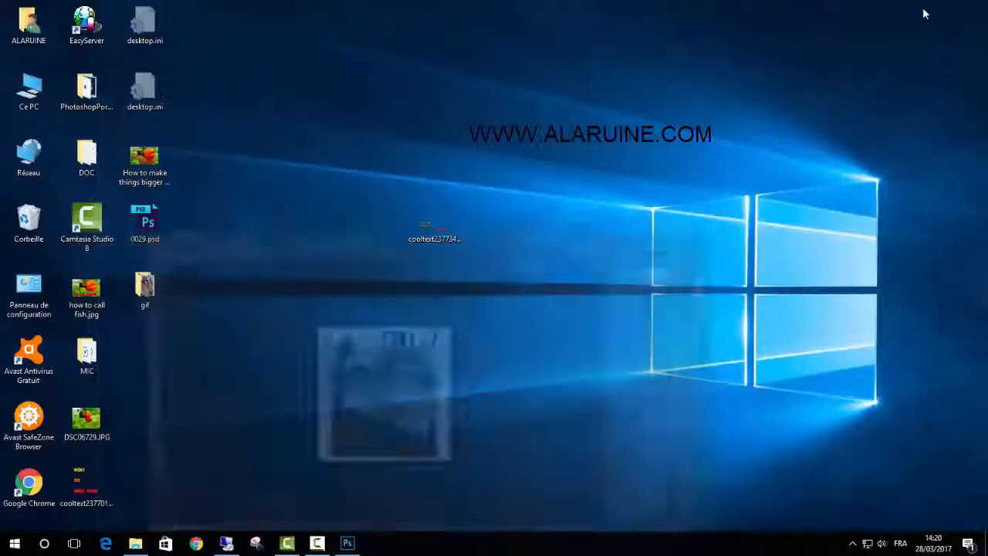
double_click(152, 295)
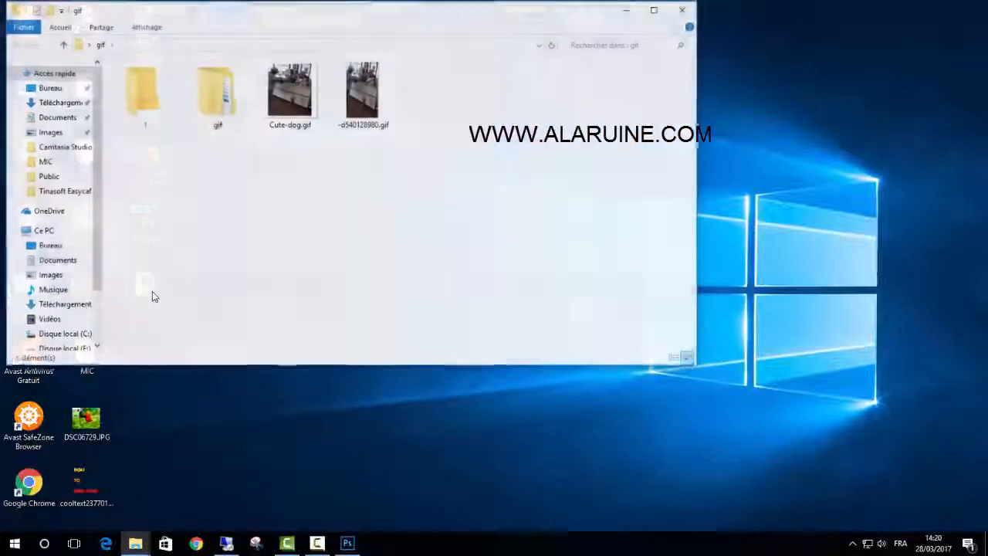
left_click(674, 358)
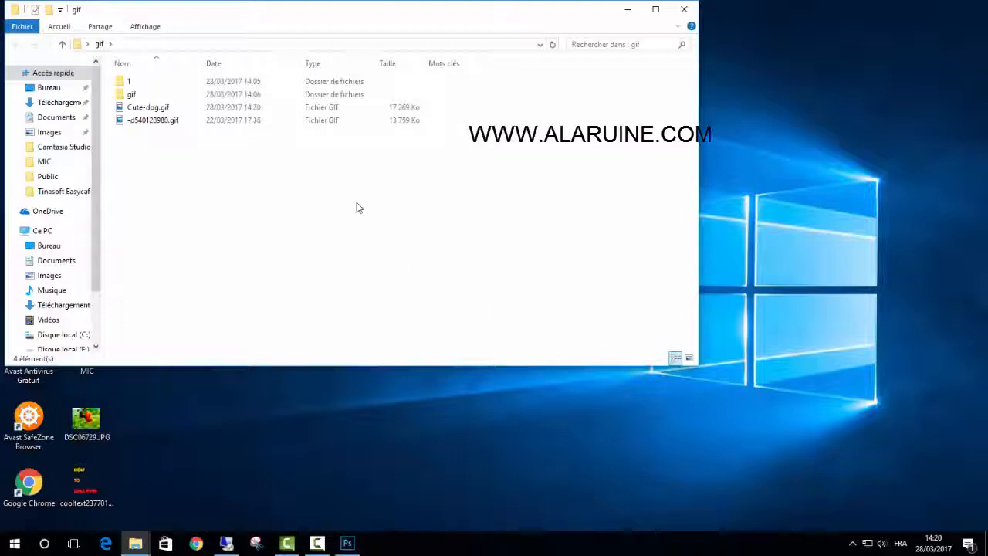
left_click(404, 109)
left_click(365, 123)
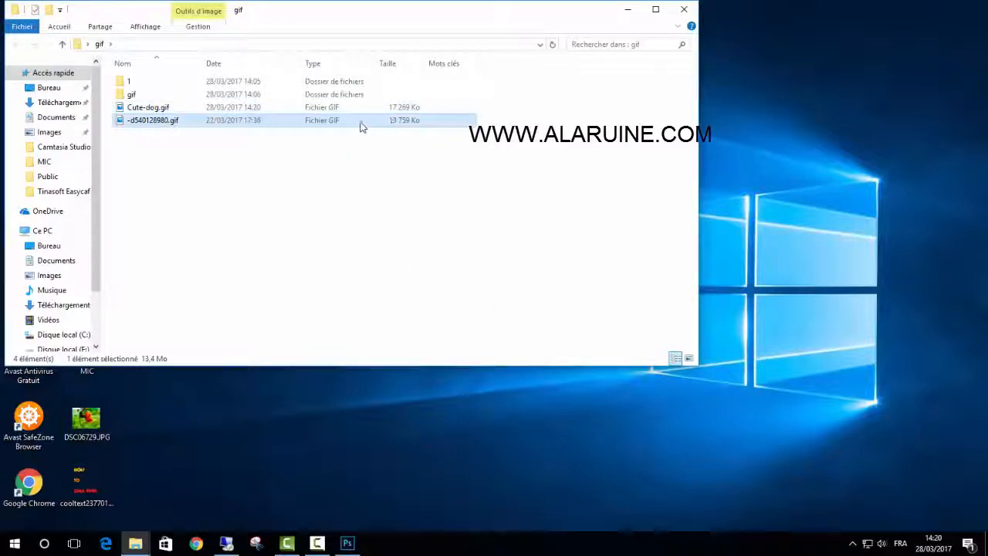
left_click(244, 109)
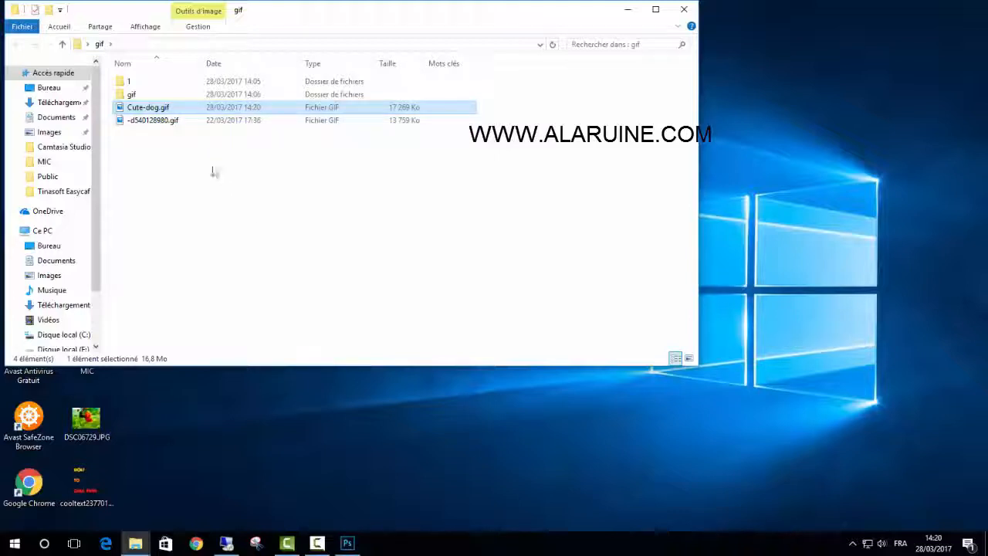
- Open Cute-dog.gif with Photos to check the exported animation, and close the viewer
right_click(145, 113)
mouse_move(222, 184)
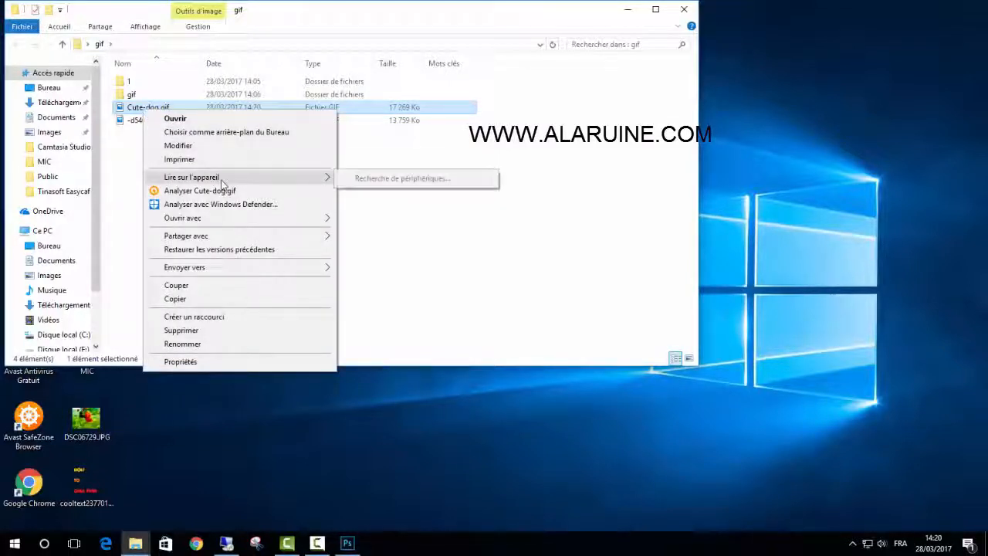
mouse_move(259, 223)
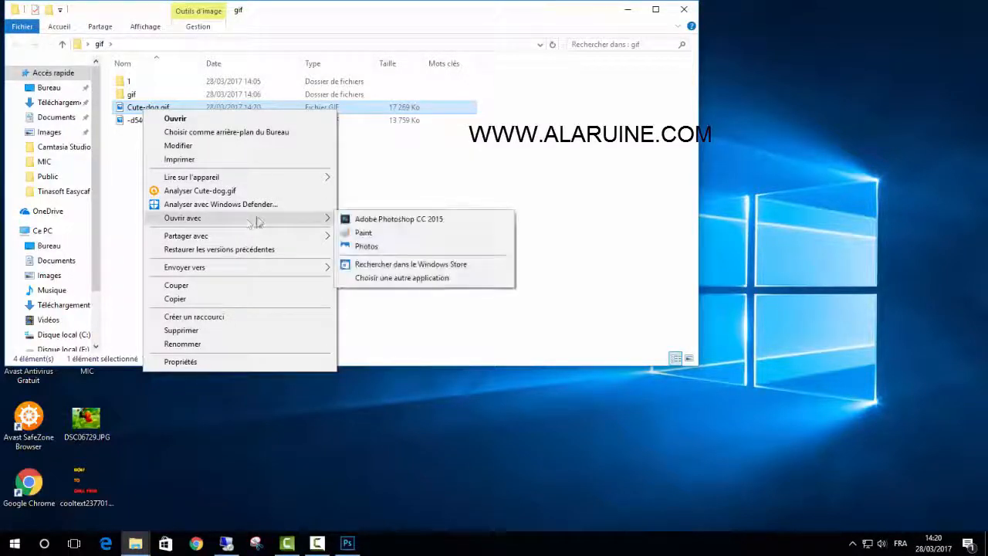
left_click(391, 246)
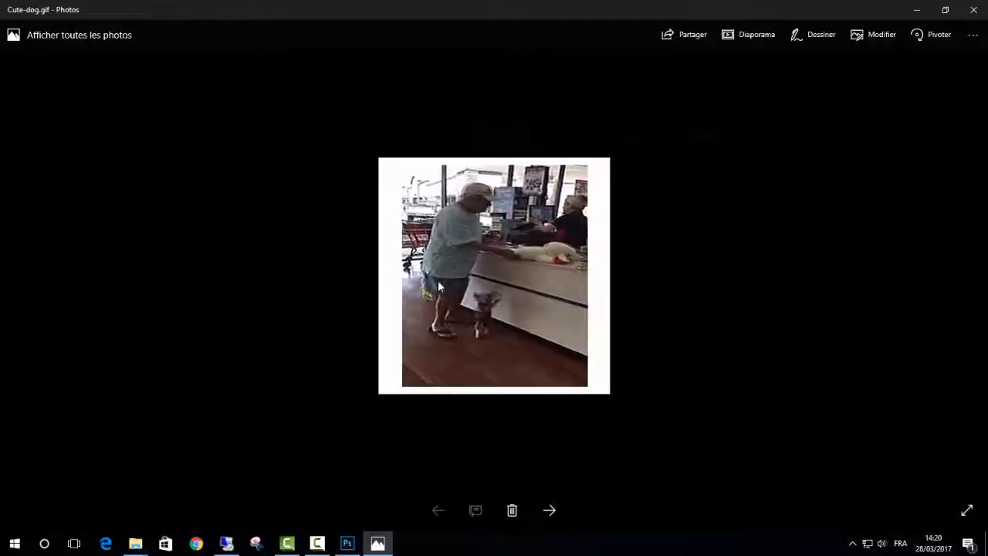
left_click(975, 11)
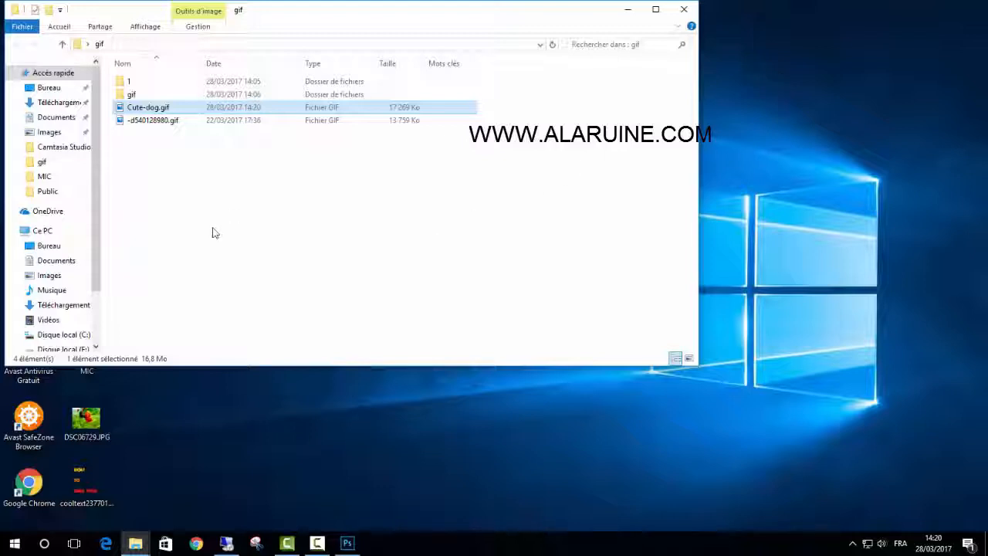
left_click(317, 544)
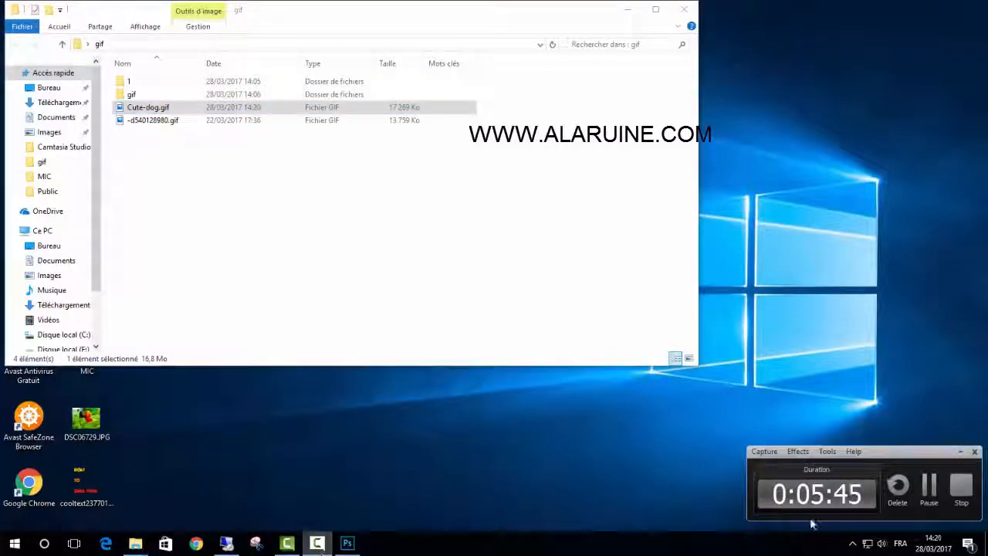